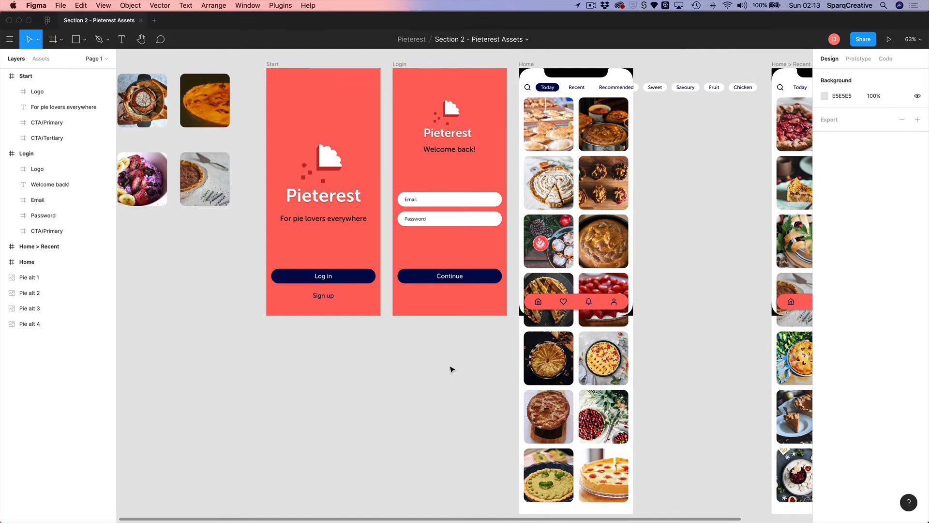
Switch to ProtoPie and create a new pie.
key("super+Tab")
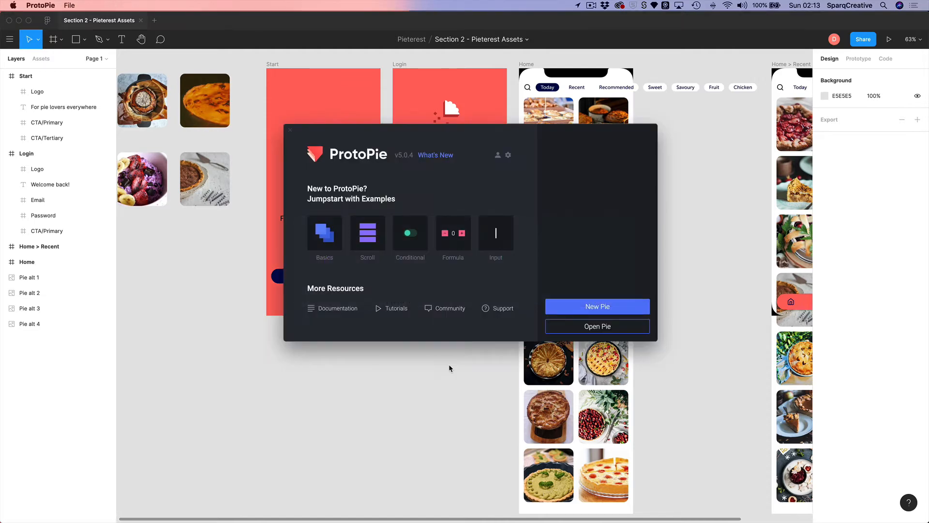
left_click(602, 305)
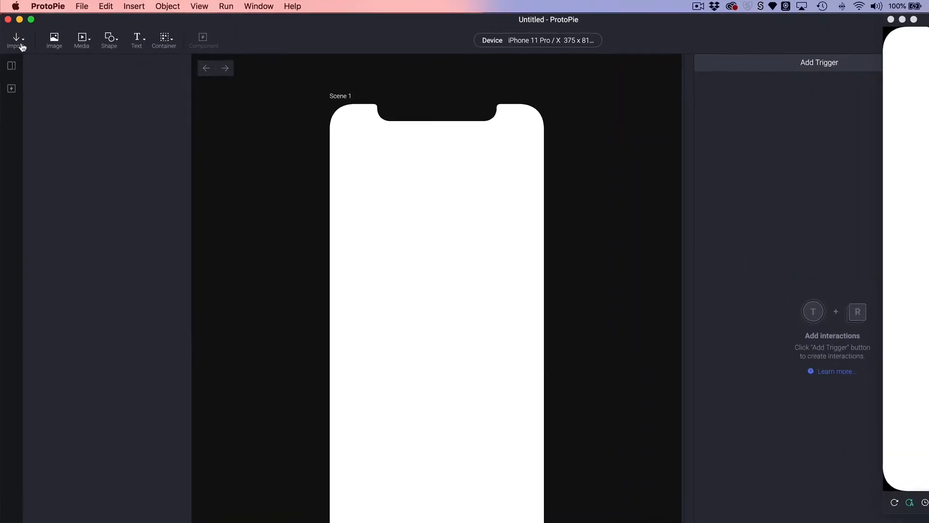
Start a Figma import, grant ProtoPie permission to access the Figma account in the browser, and return to ProtoPie.
left_click(21, 46)
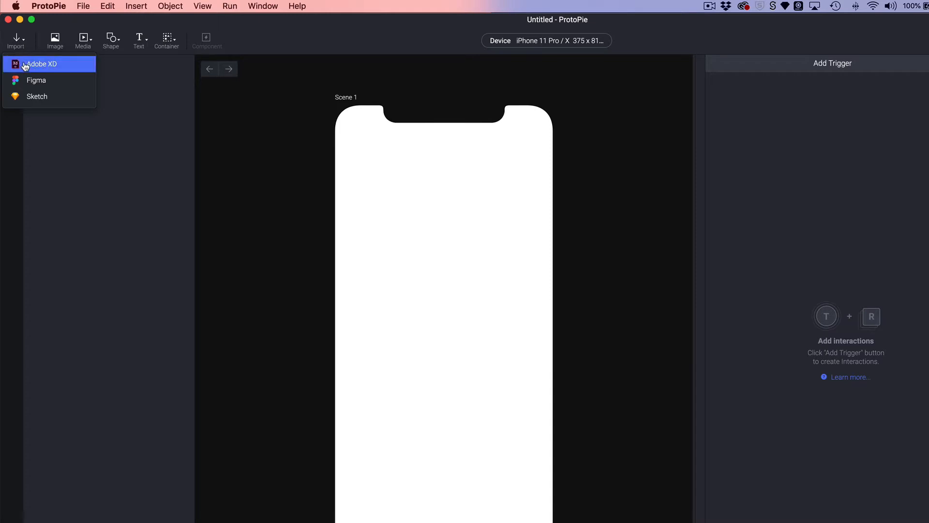
left_click(37, 86)
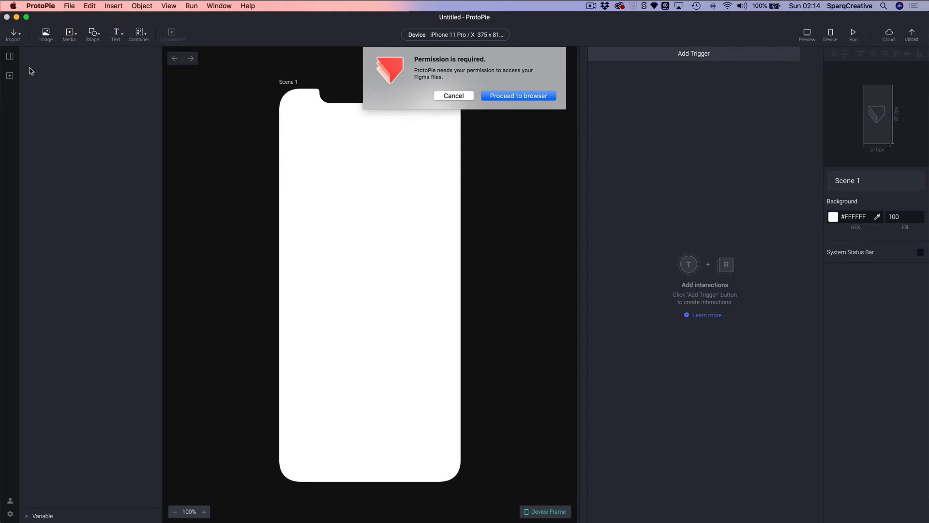
left_click(509, 97)
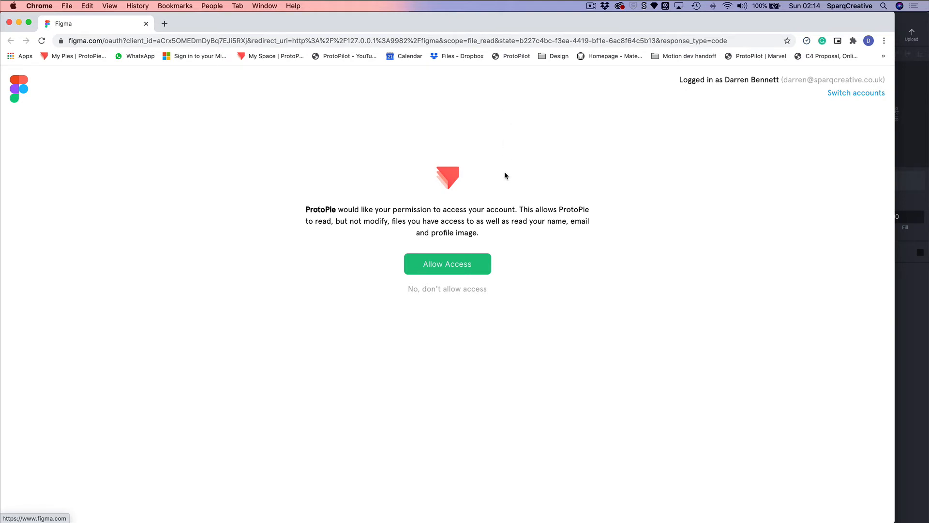
left_click(463, 264)
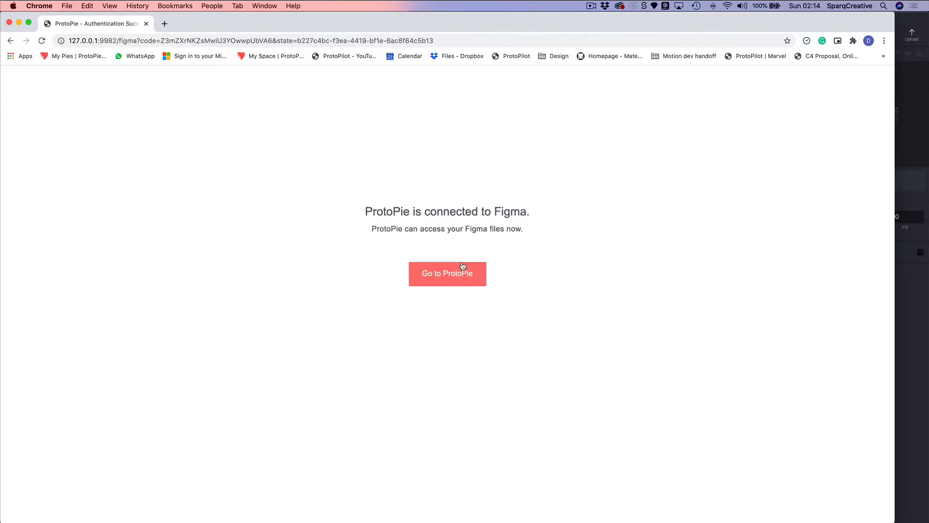
left_click(454, 276)
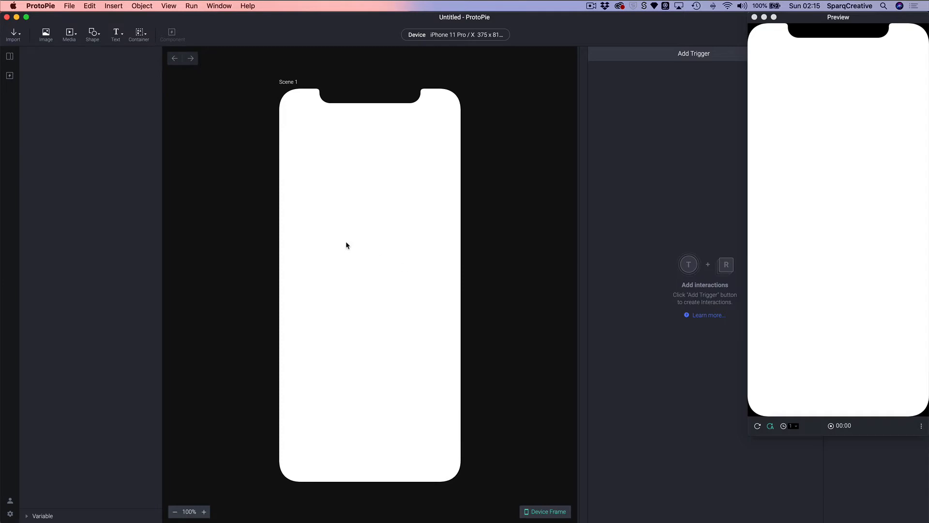
left_click(10, 34)
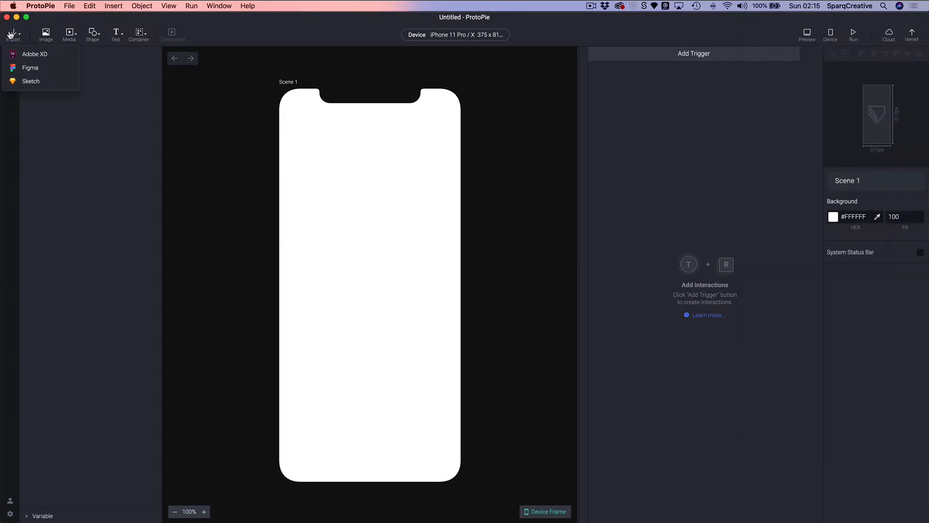
left_click(23, 69)
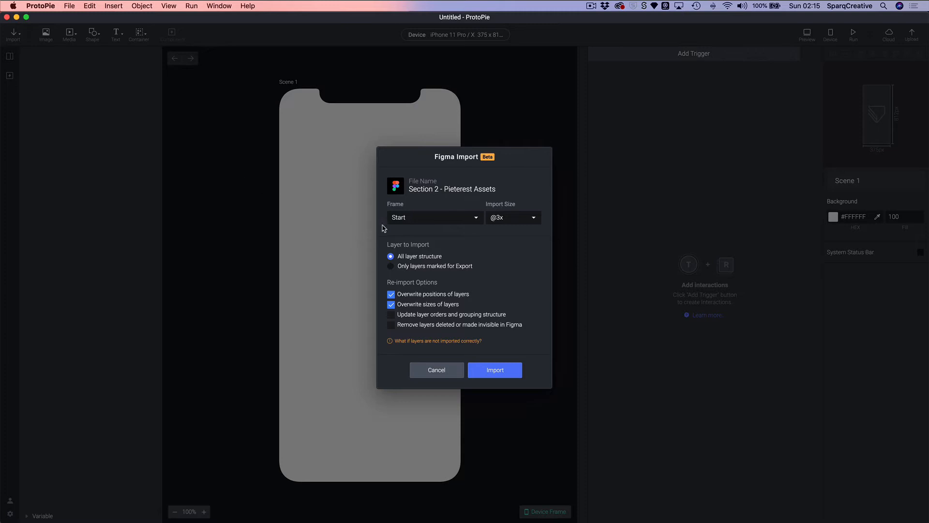
left_click(441, 222)
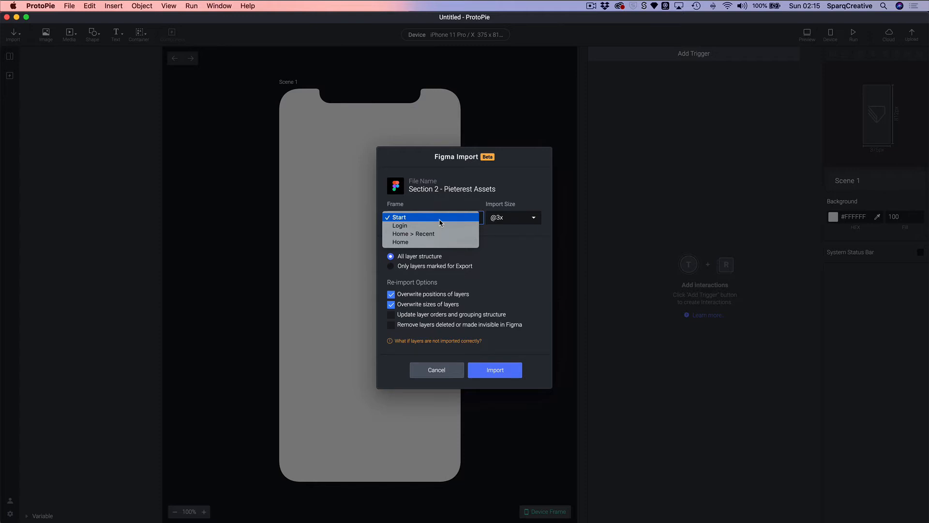
left_click(525, 250)
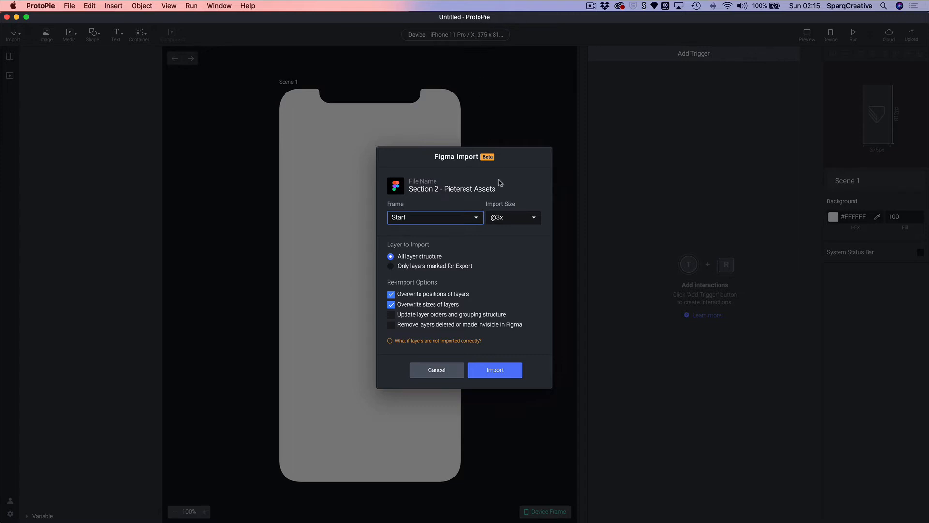
left_click(515, 222)
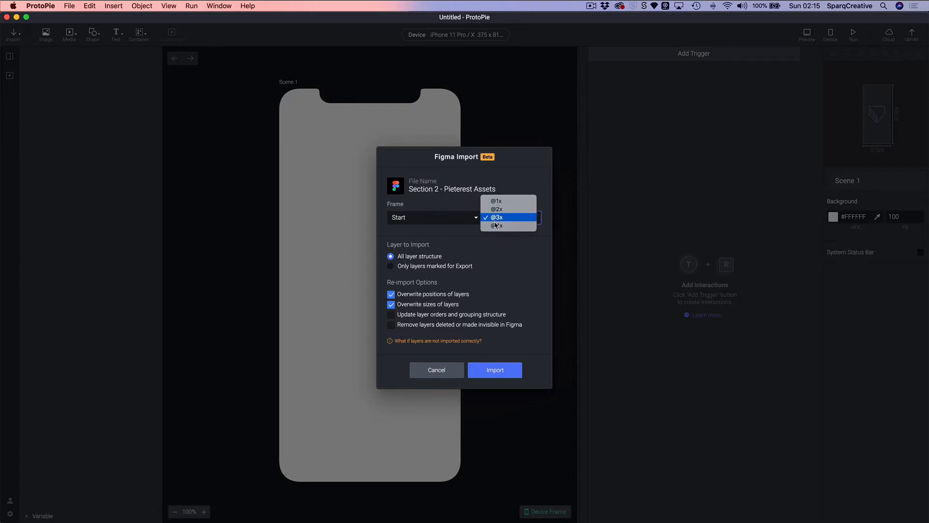
left_click(512, 246)
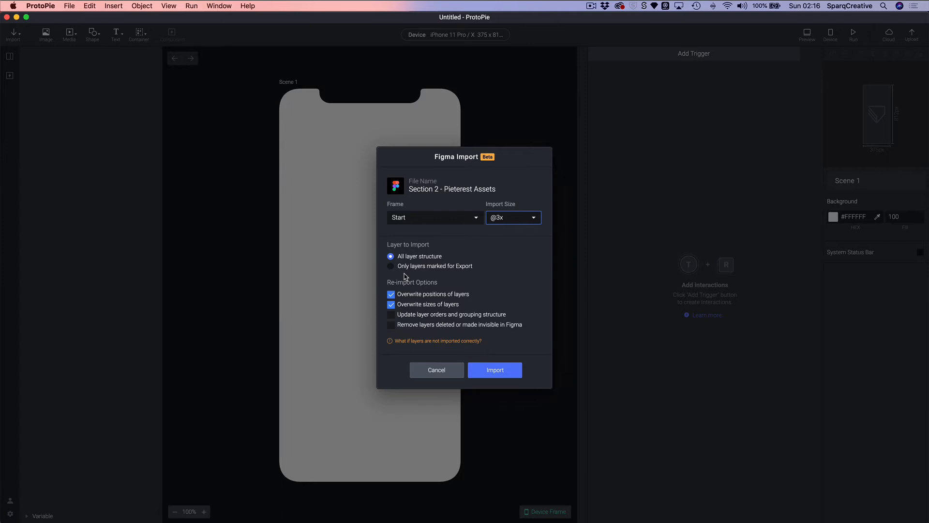
left_click(393, 267)
left_click(391, 256)
left_click(491, 374)
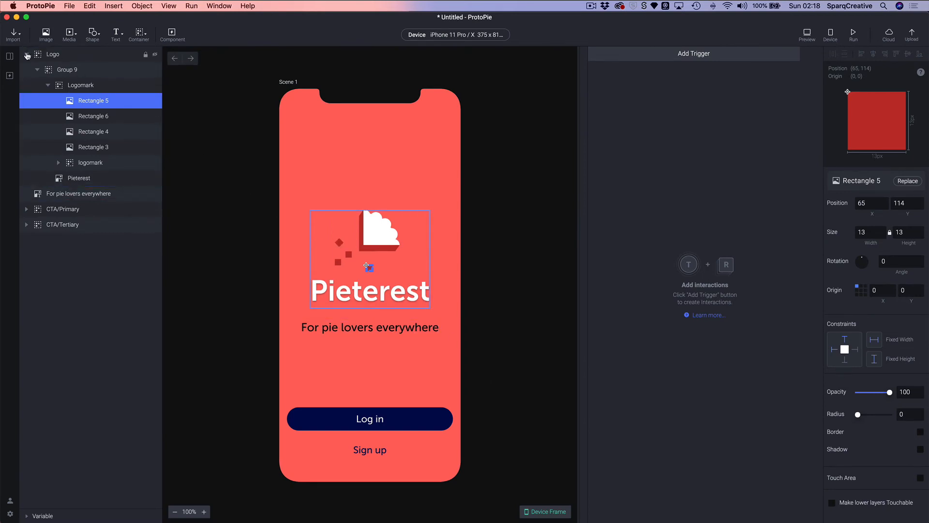
Examine the imported layer structure inside the Logo, CTA/Primary and CTA/Tertiary groups, including the individual Logomark rectangles and vectors.
left_click(27, 54)
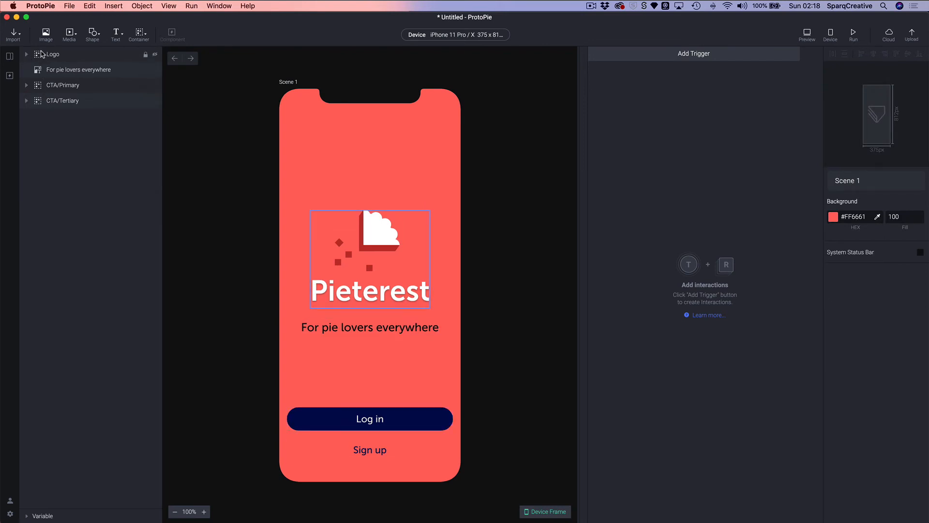
left_click(25, 55)
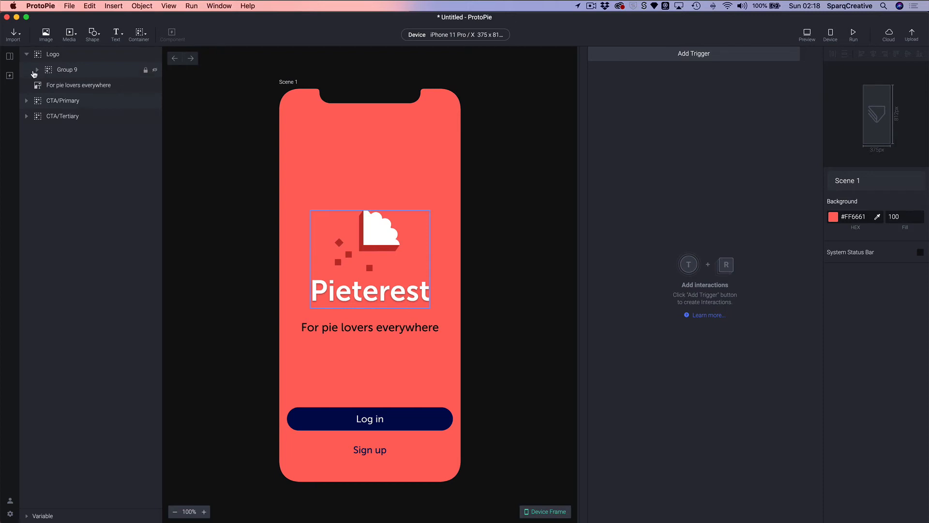
left_click(36, 70)
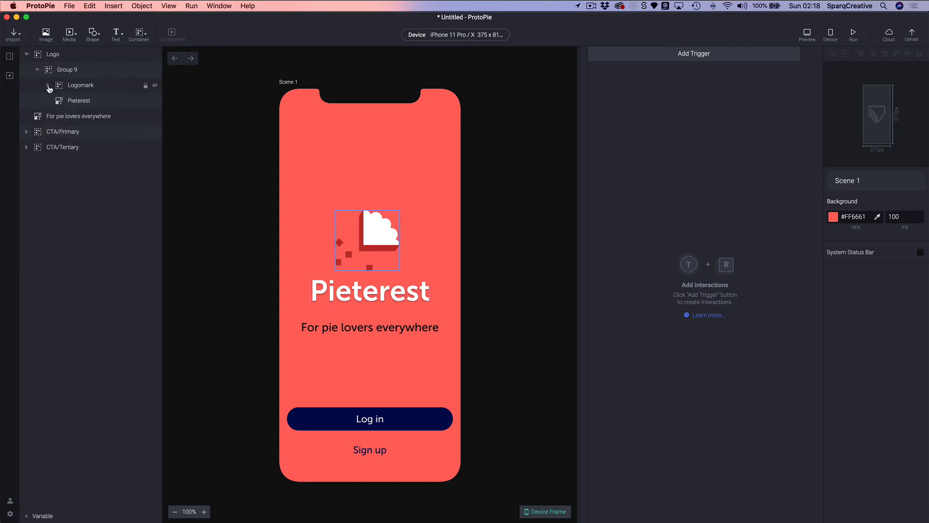
left_click(47, 86)
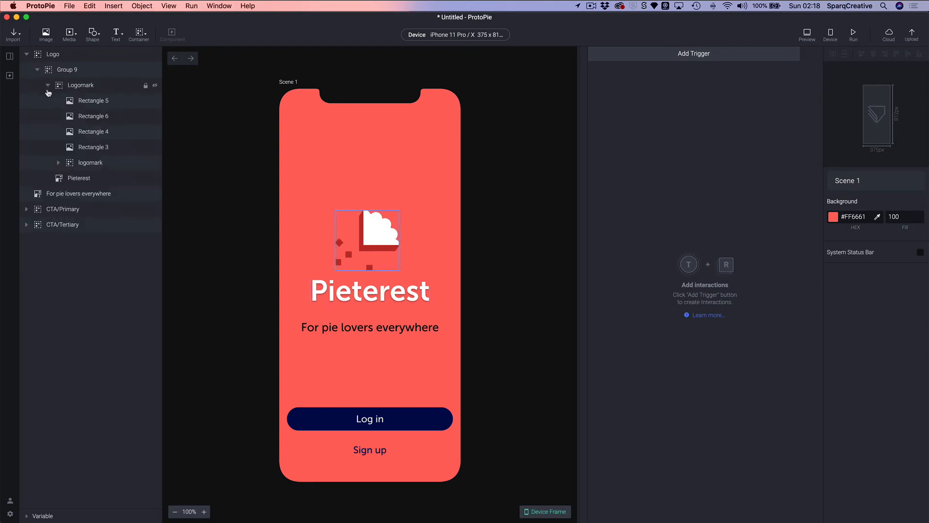
left_click(26, 209)
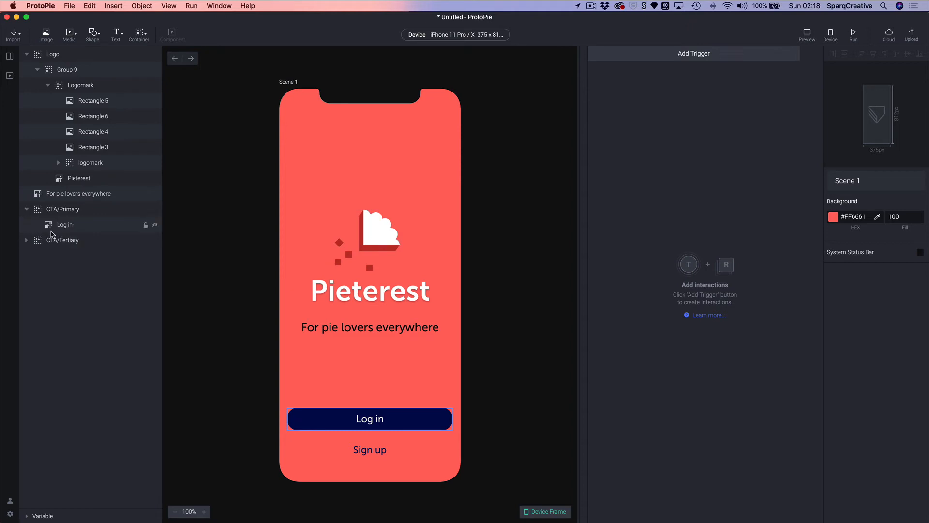
left_click(26, 241)
left_click(73, 103)
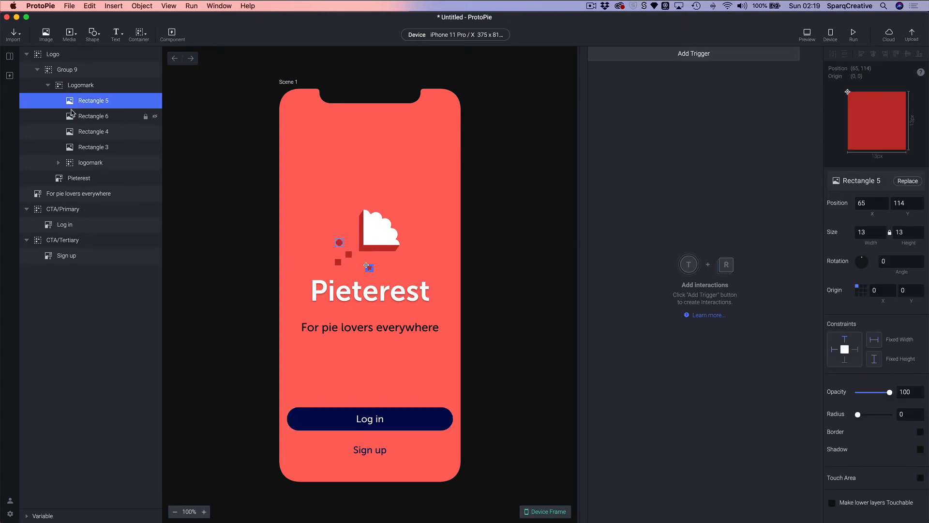
left_click(70, 115)
left_click(72, 133)
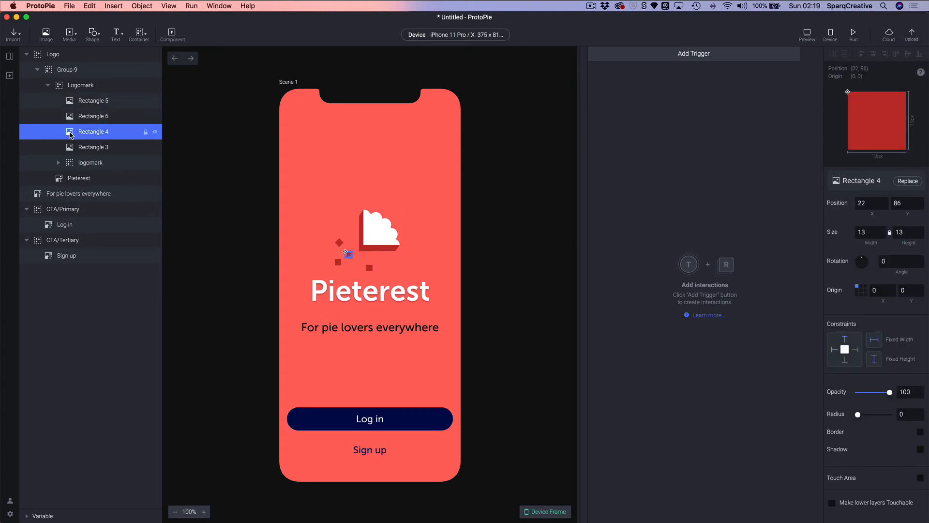
left_click(58, 163)
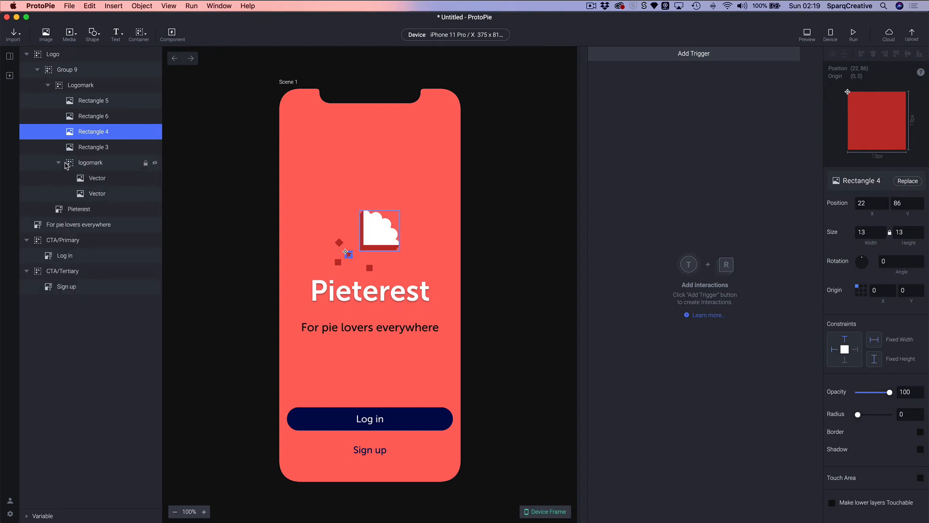
left_click(59, 163)
left_click(48, 85)
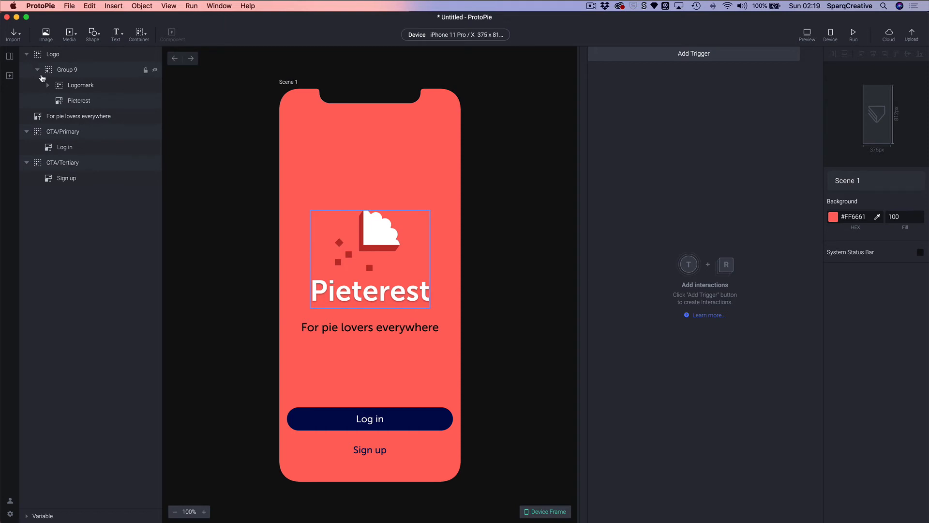
Inspect the "For pie lovers everywhere" text layer and collapse the Logo, CTA/Primary and CTA/Tertiary groups.
left_click(38, 120)
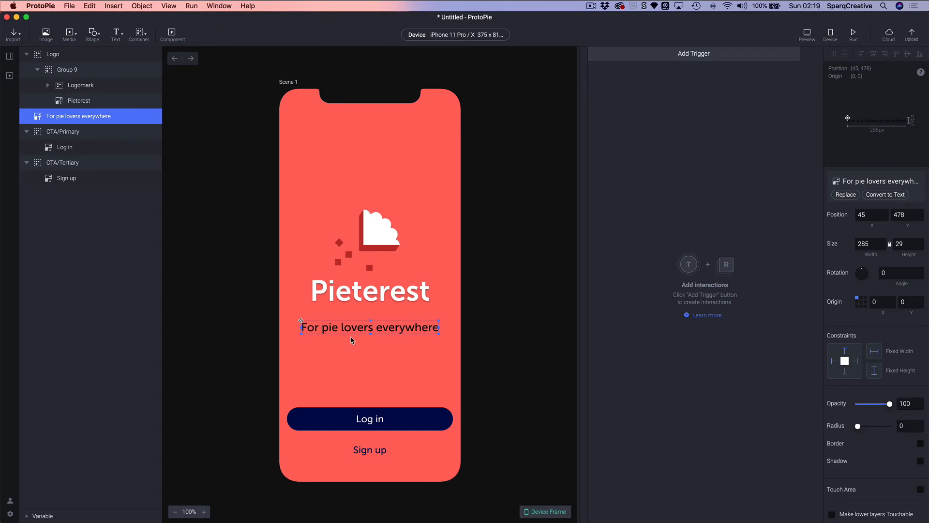
left_click(27, 54)
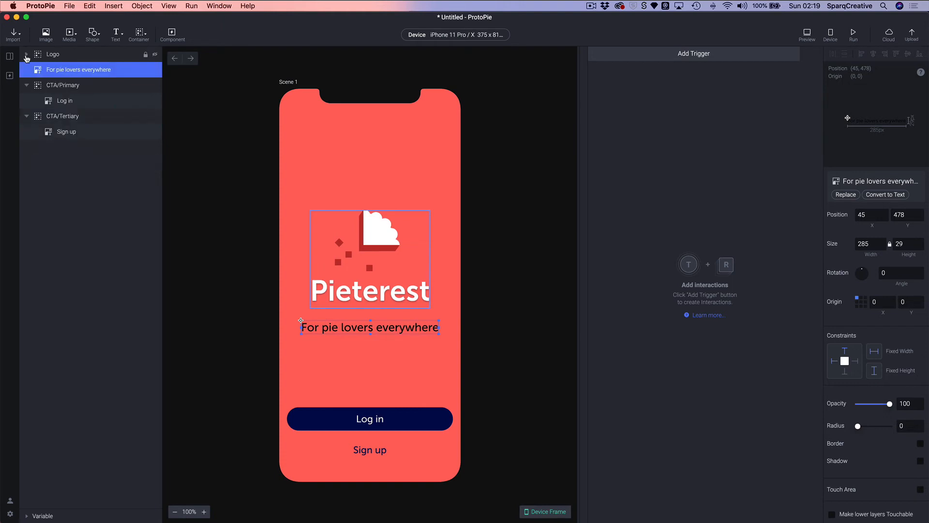
left_click(26, 54)
left_click(27, 54)
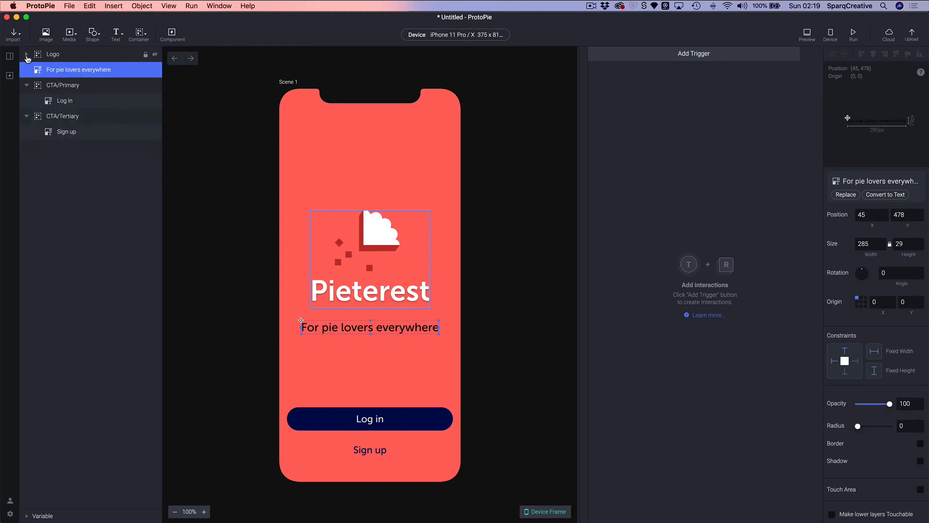
left_click(27, 85)
left_click(26, 101)
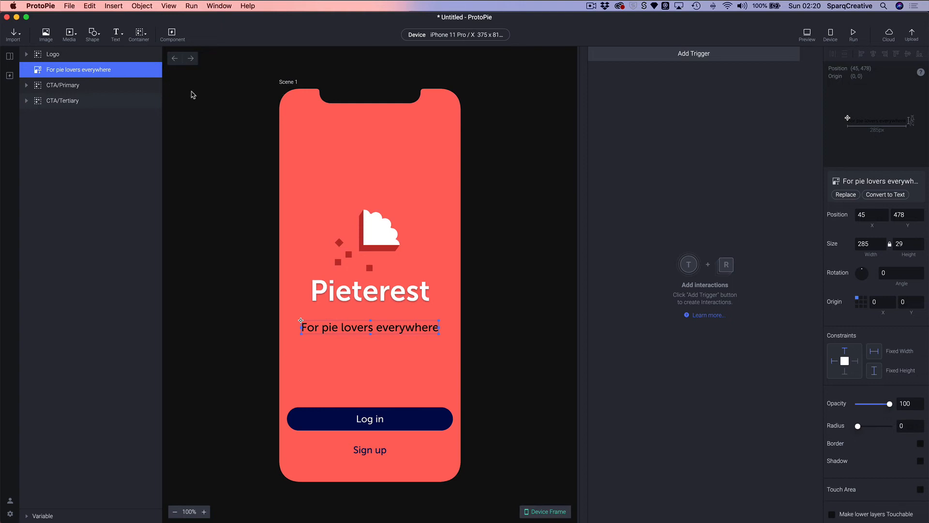
Add two new blank scenes after Scene 1 and open Scene 2 for editing.
left_click(10, 58)
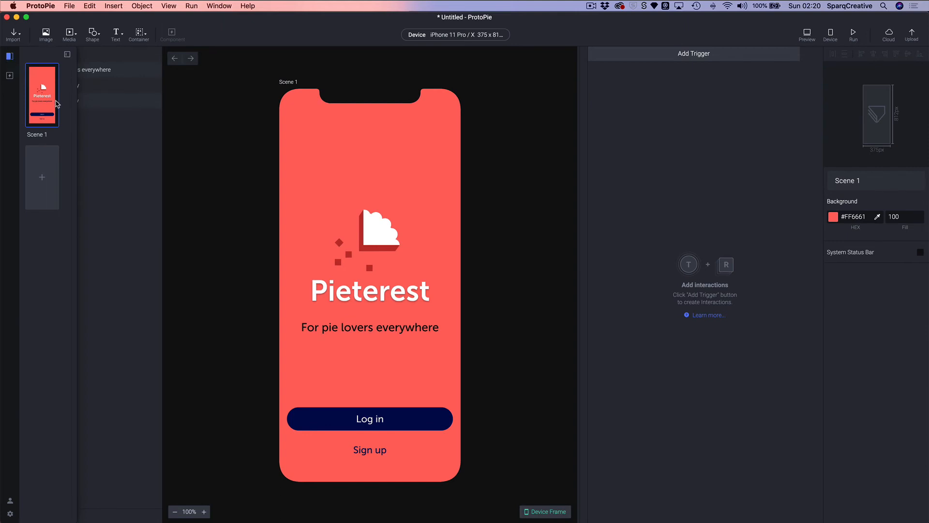
left_click(41, 183)
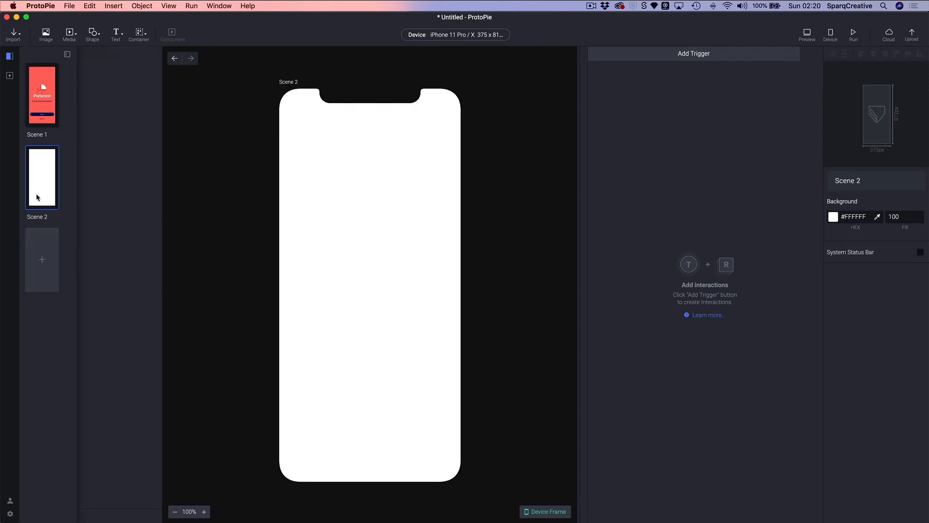
left_click(43, 260)
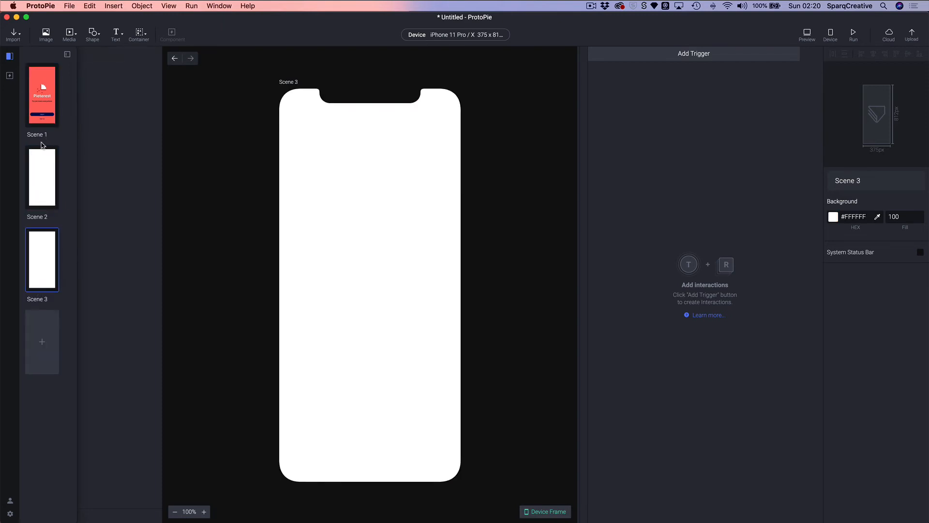
left_click(38, 176)
double_click(37, 173)
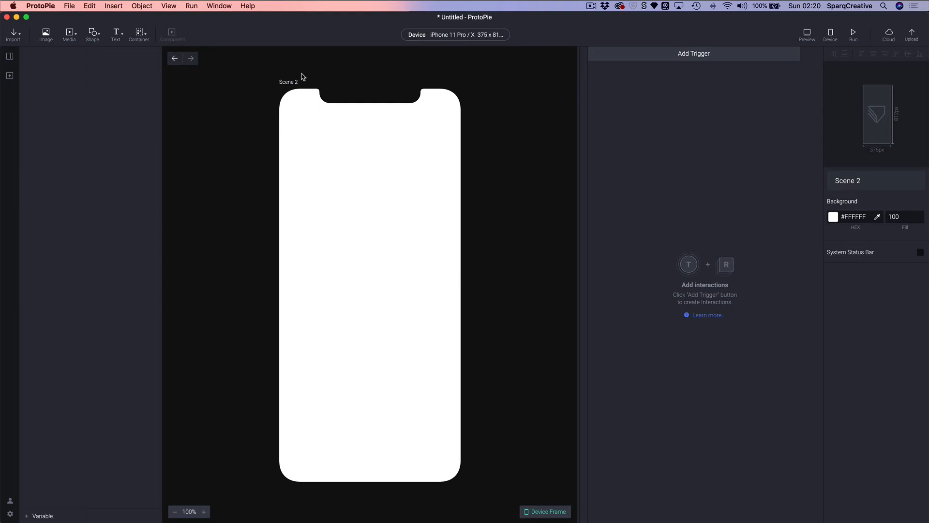
left_click(13, 35)
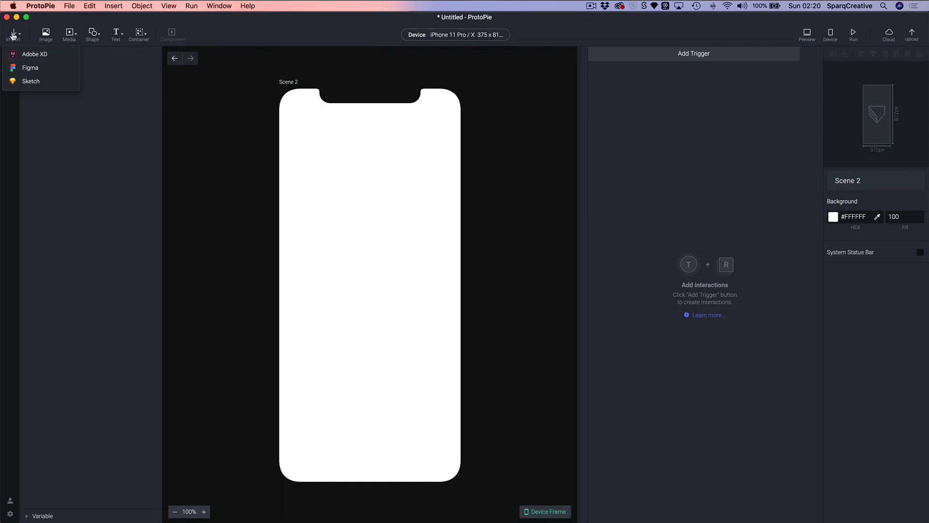
left_click(21, 70)
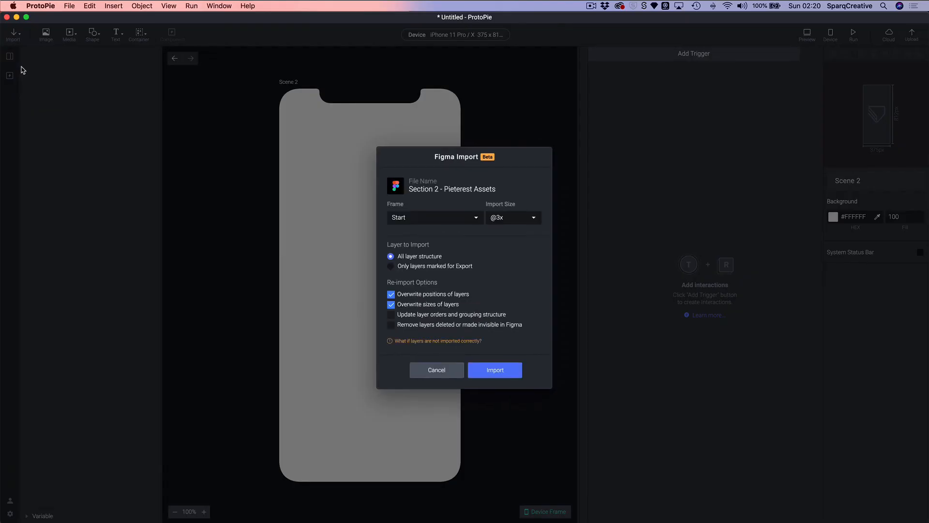
left_click(409, 219)
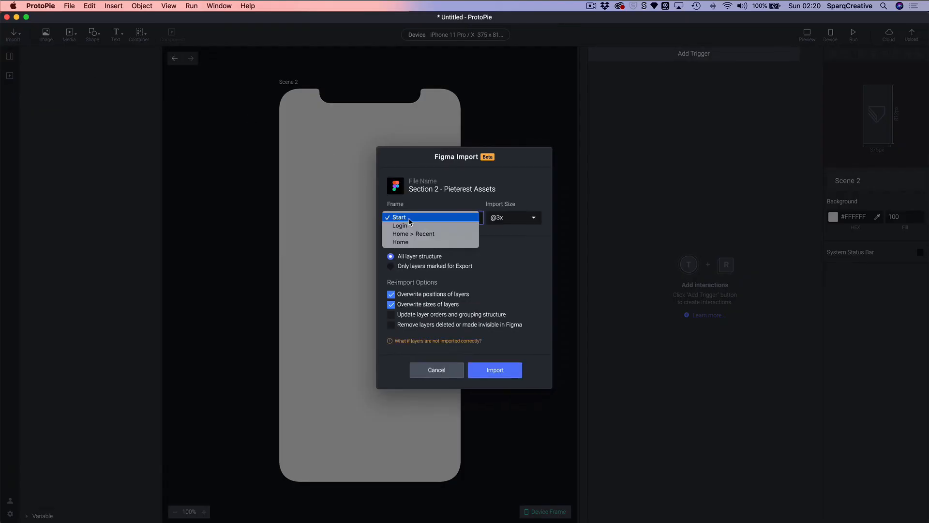
left_click(406, 226)
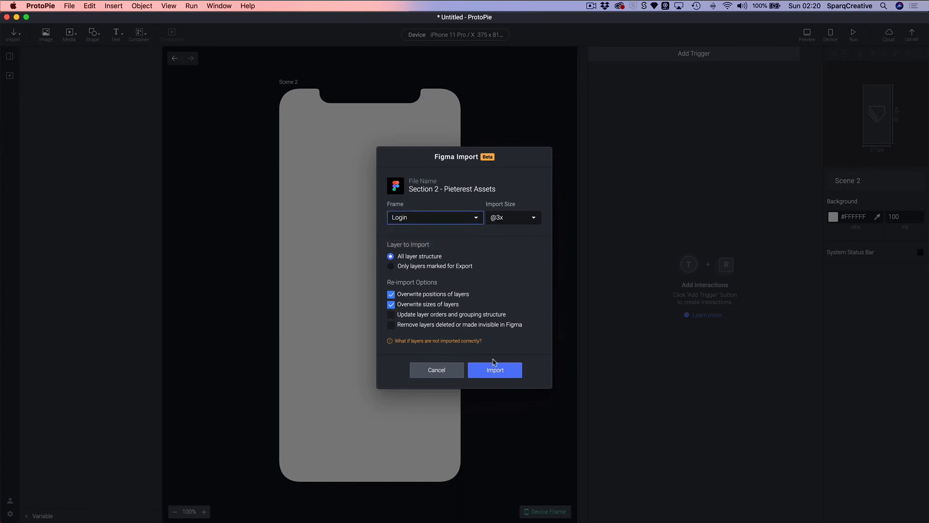
left_click(512, 374)
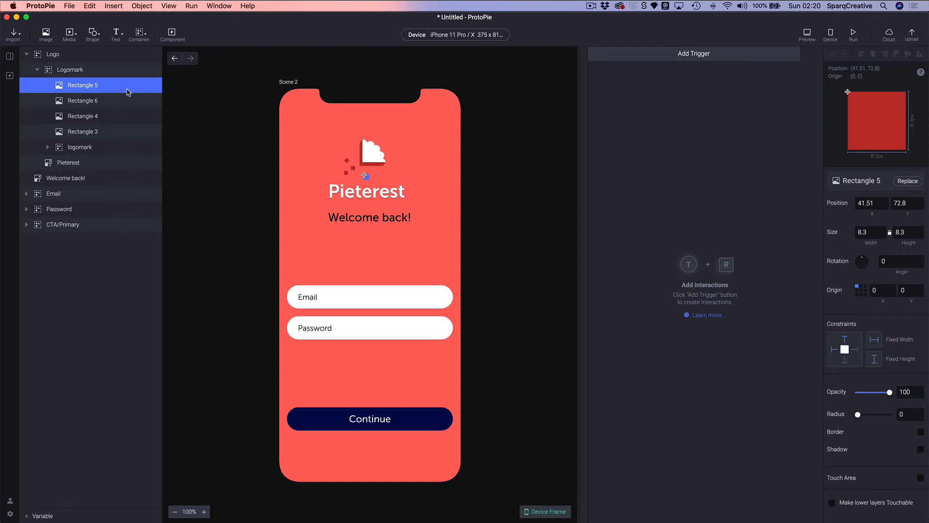
left_click(9, 56)
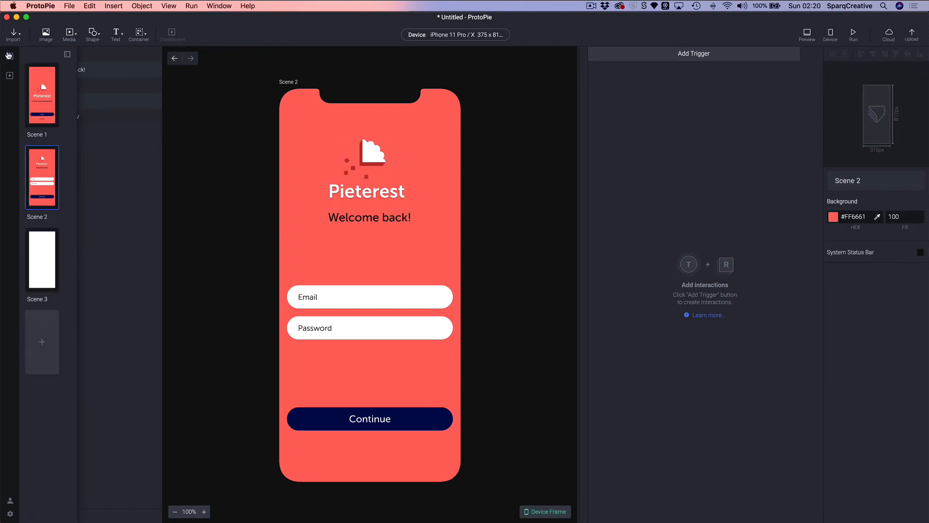
left_click(47, 258)
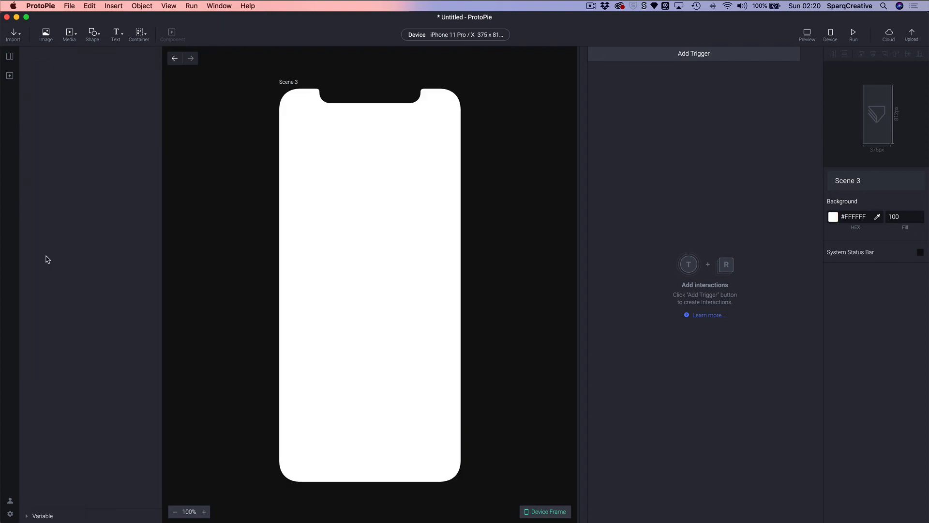
left_click(13, 35)
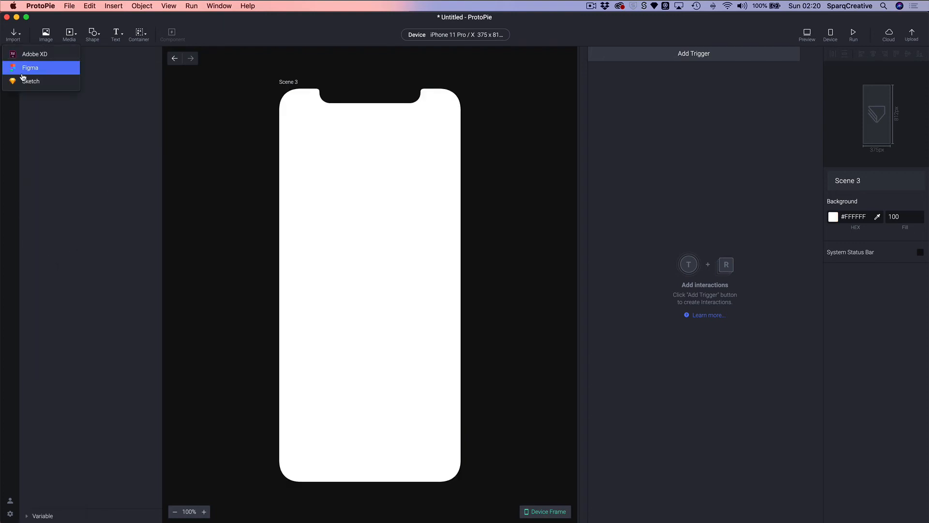
left_click(23, 73)
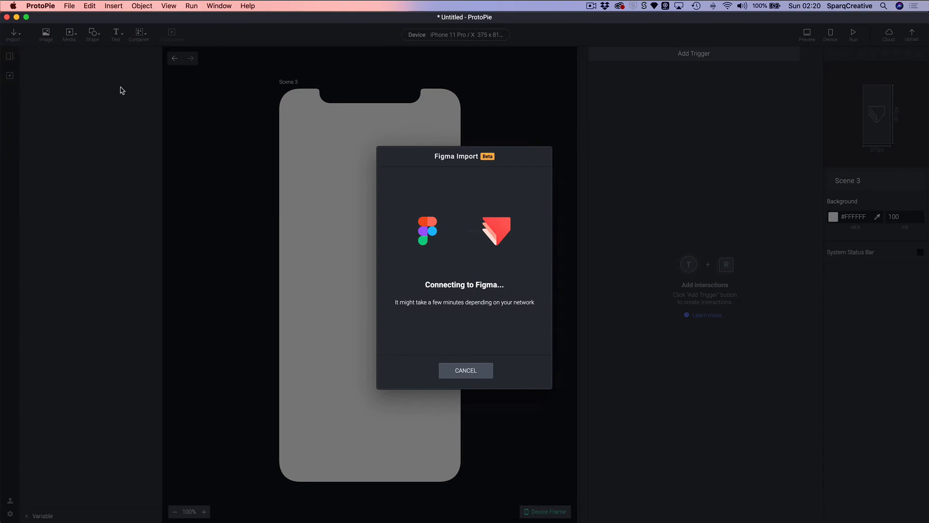
left_click(424, 219)
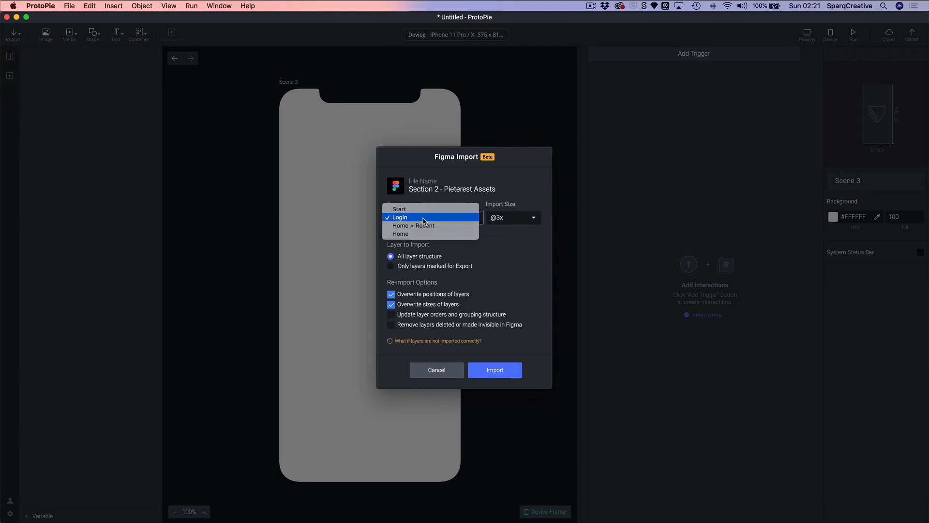
left_click(400, 234)
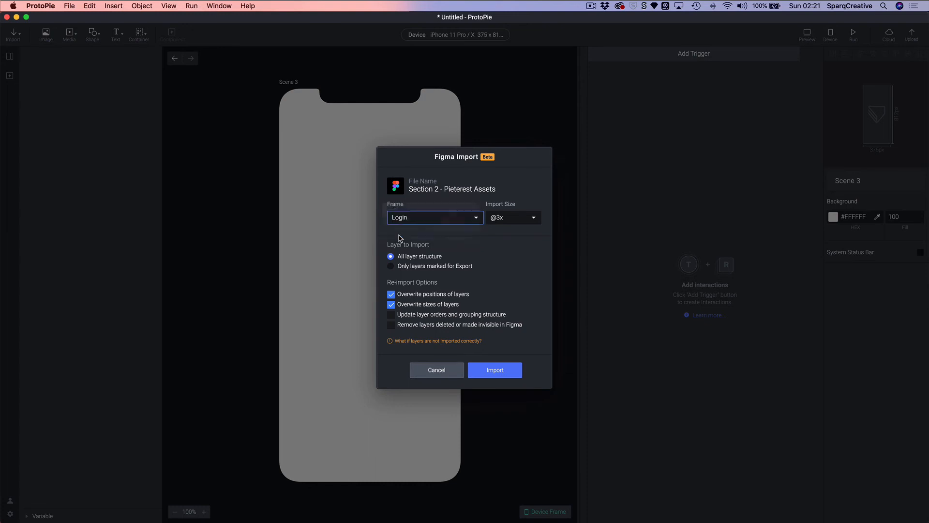
left_click(503, 371)
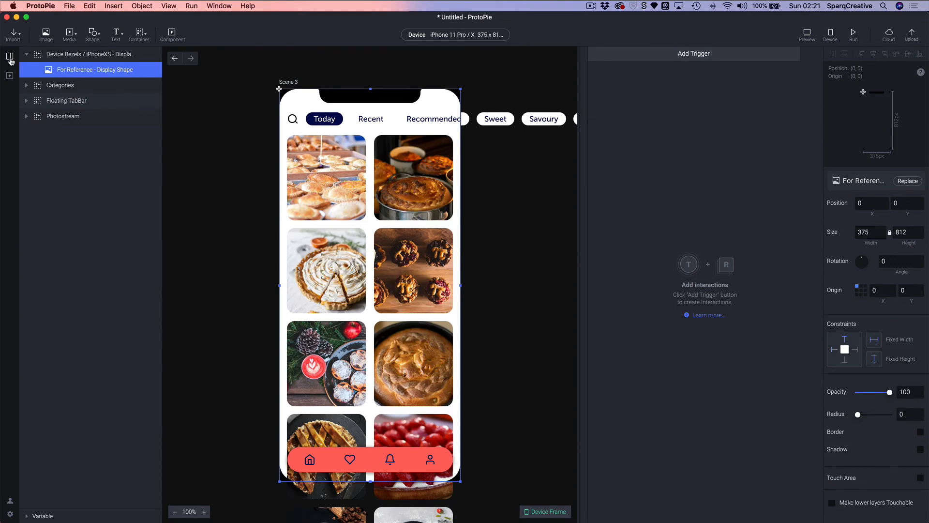
Rename Scene 1 as Start, Scene 2 as Login and Scene 3 as Home.
left_click(10, 60)
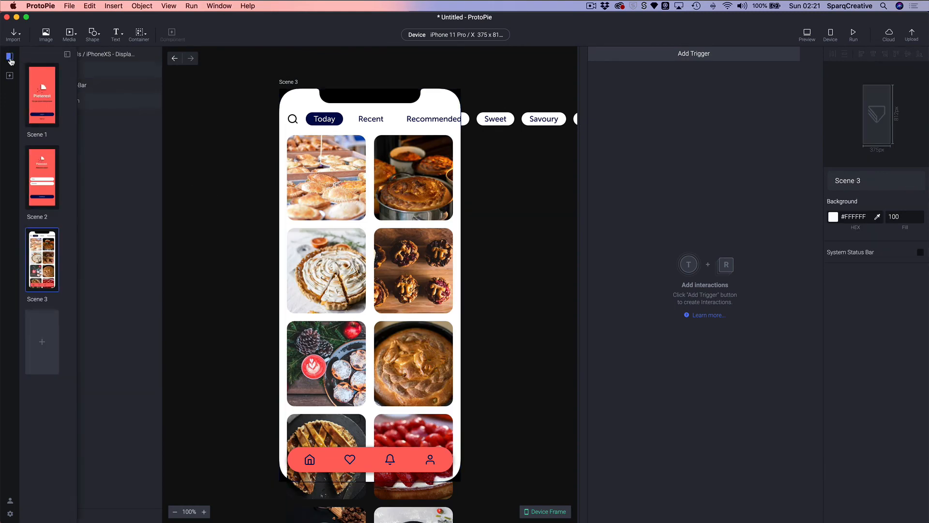
double_click(35, 136)
type("Start")
key("Return")
double_click(43, 216)
type("Login")
key("Return")
double_click(42, 299)
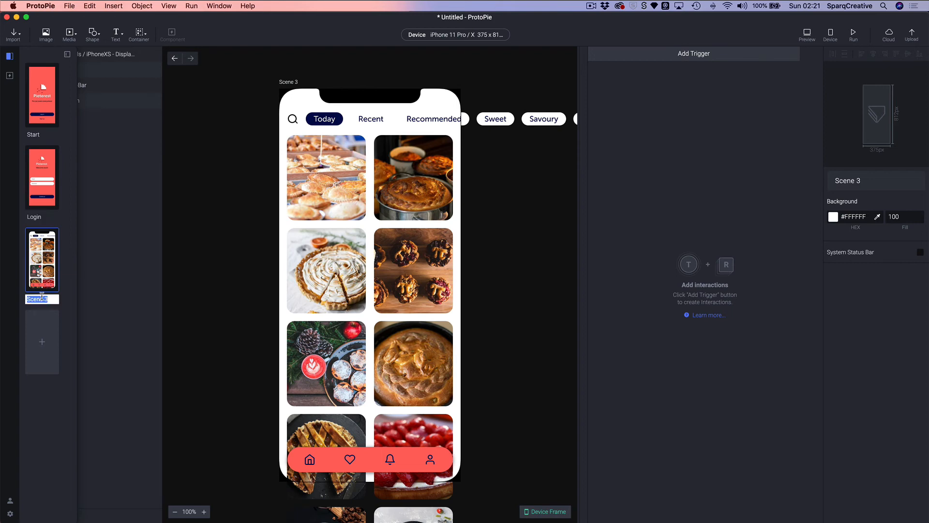
type("Home")
key("Return")
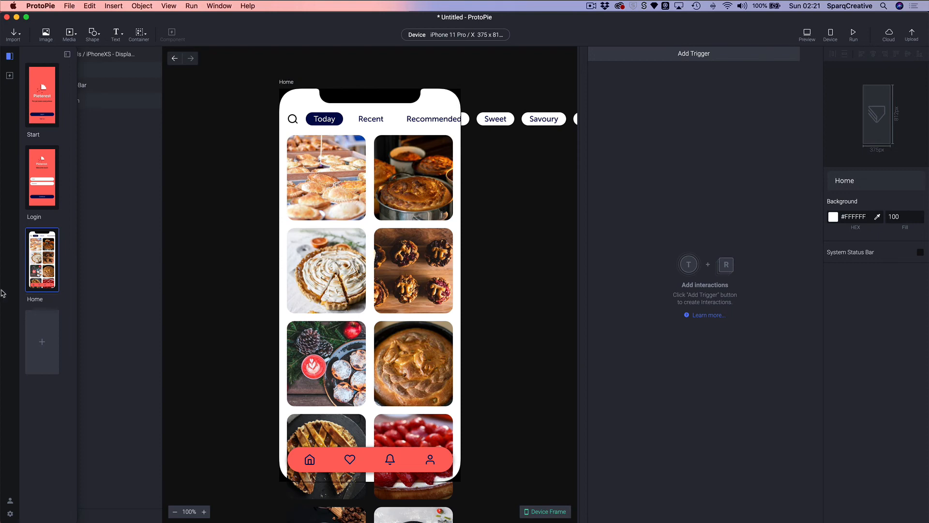
Open the Start scene, switch to Figma and copy the Start frame's Logo as SVG.
left_click(43, 110)
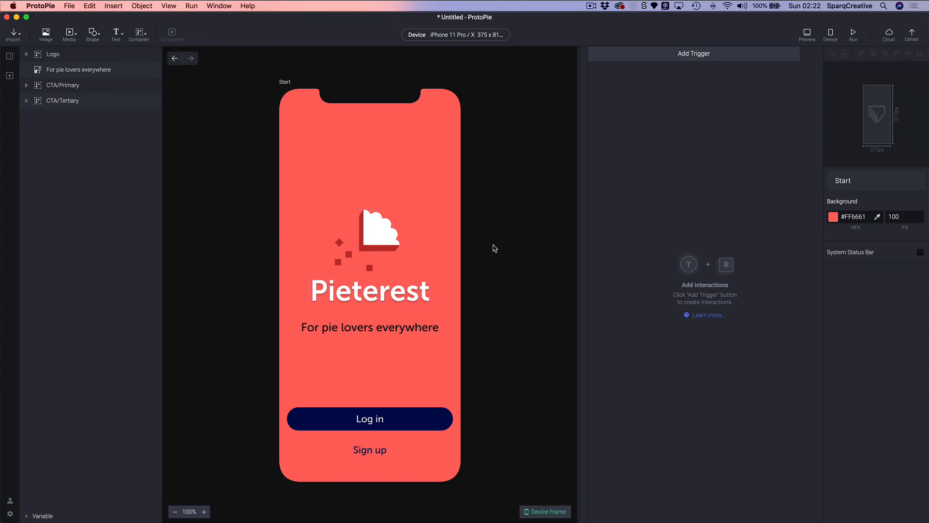
key("super+Tab")
key("super+Tab")
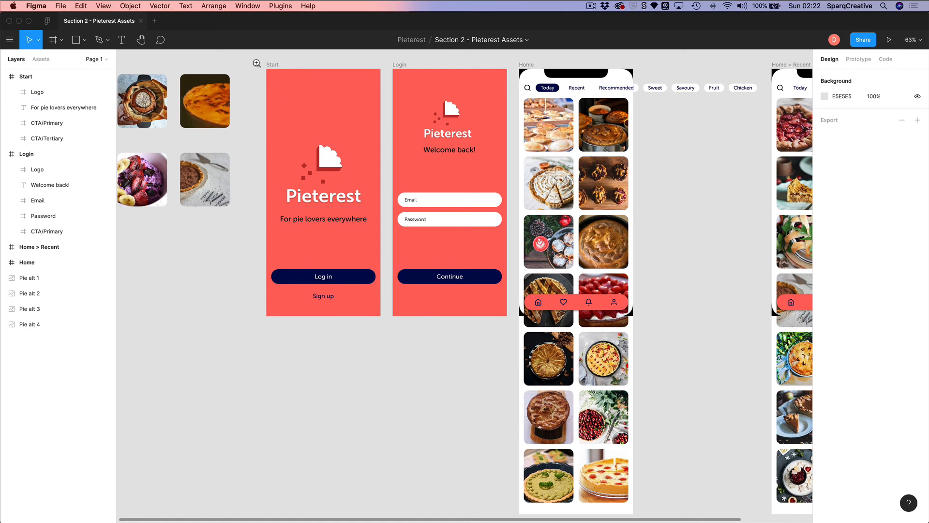
left_click_drag(255, 62, 383, 322)
left_click(473, 227)
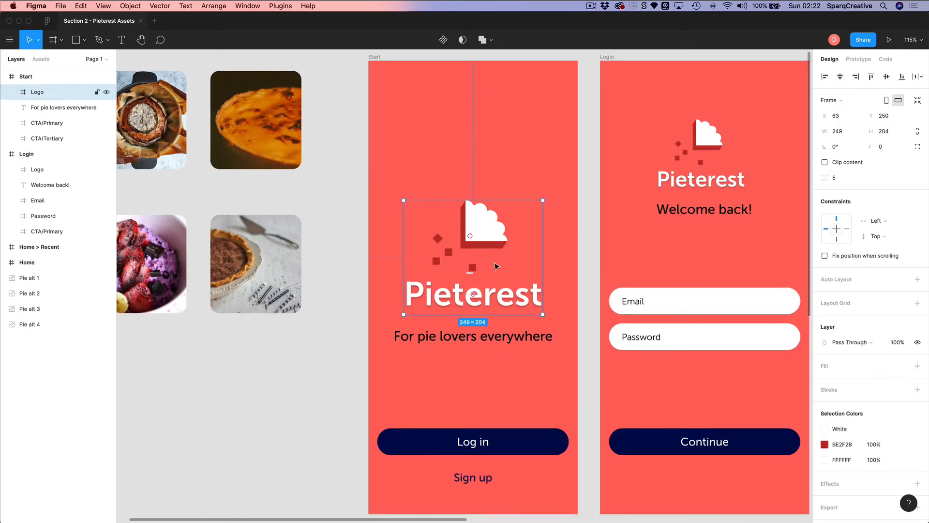
right_click(482, 232)
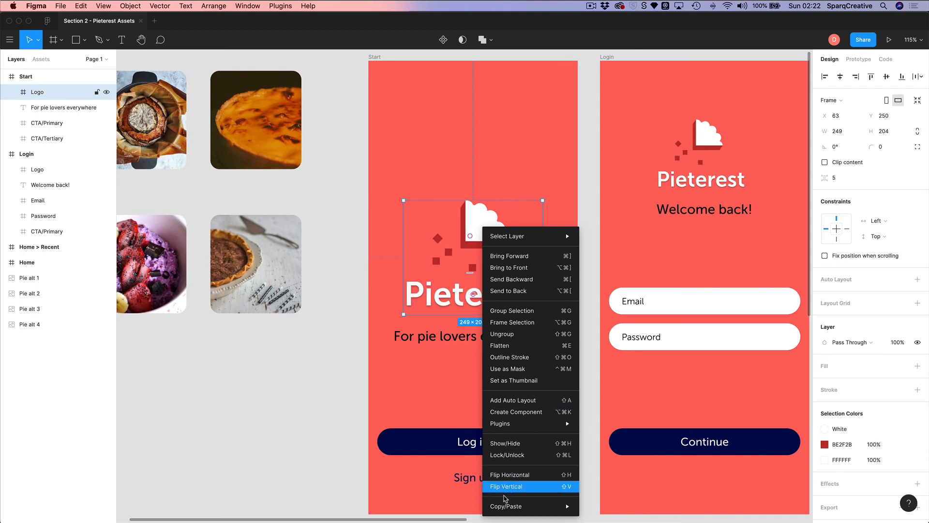
mouse_move(504, 506)
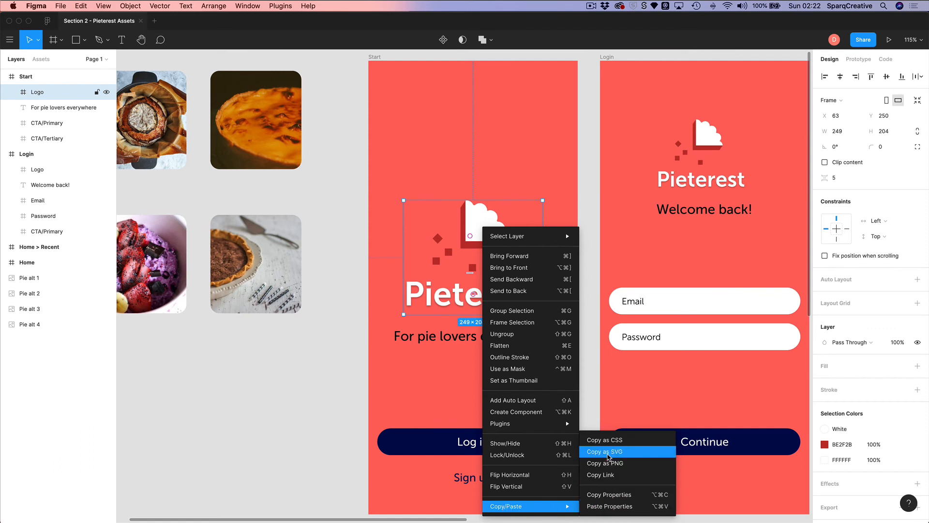
left_click(608, 452)
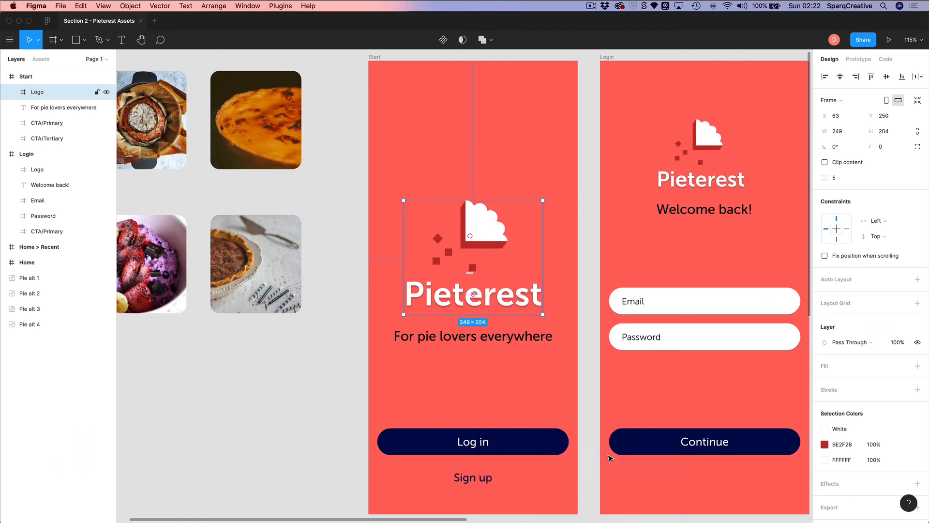
left_click(280, 429)
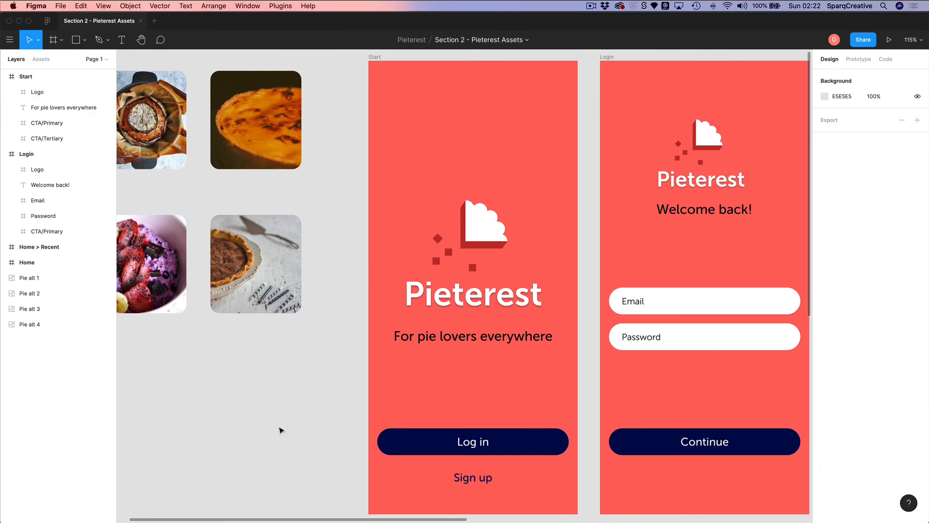
Switch back to ProtoPie, paste the SVG logo into the Start scene and place it above the original logo at about X 157, Y 107.
key("super+Tab")
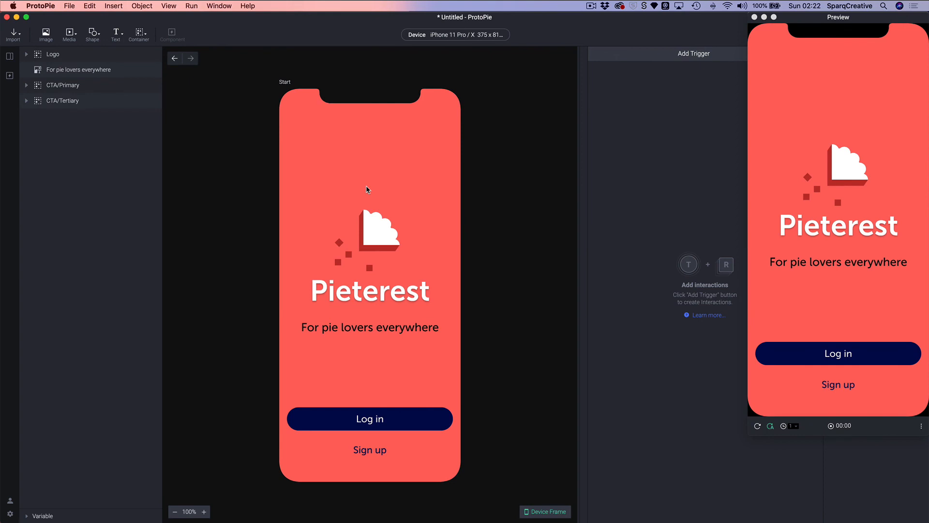
key("super+v")
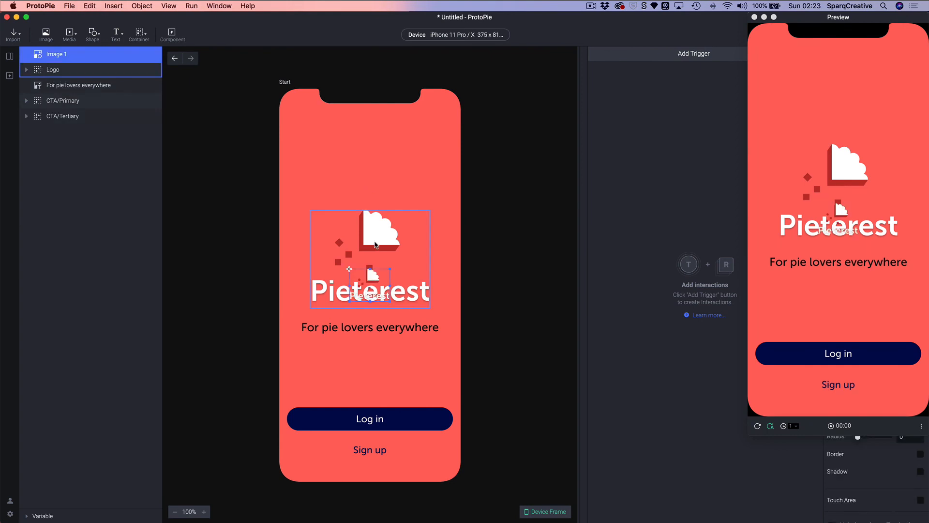
left_click(372, 277)
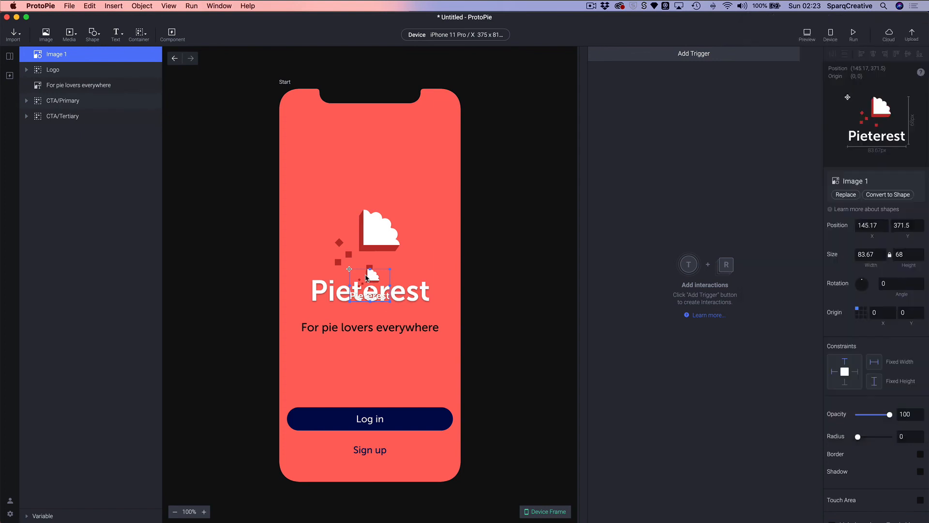
left_click_drag(372, 277, 368, 145)
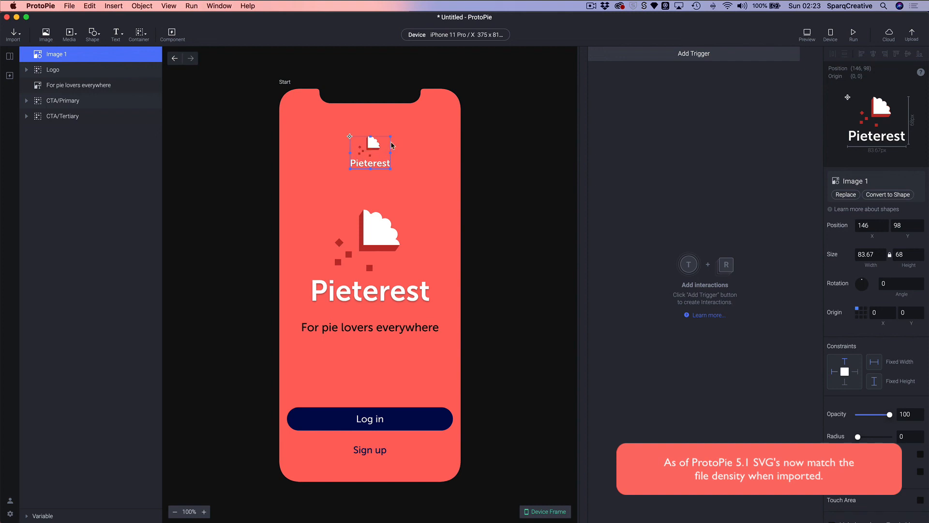
left_click_drag(370, 147, 375, 151)
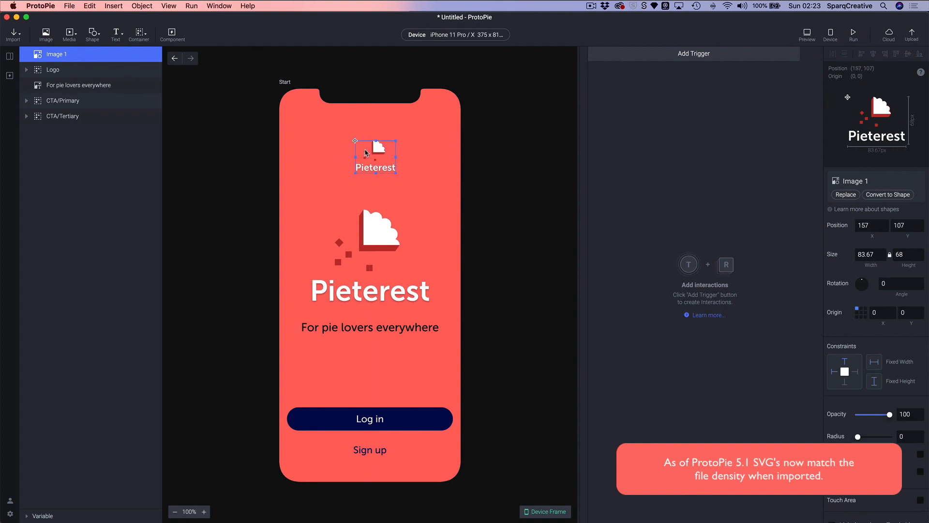
Scale the pasted logo proportionally to three times its size, 251.01 wide by 204 high.
left_click(877, 255)
type("3")
key("Return")
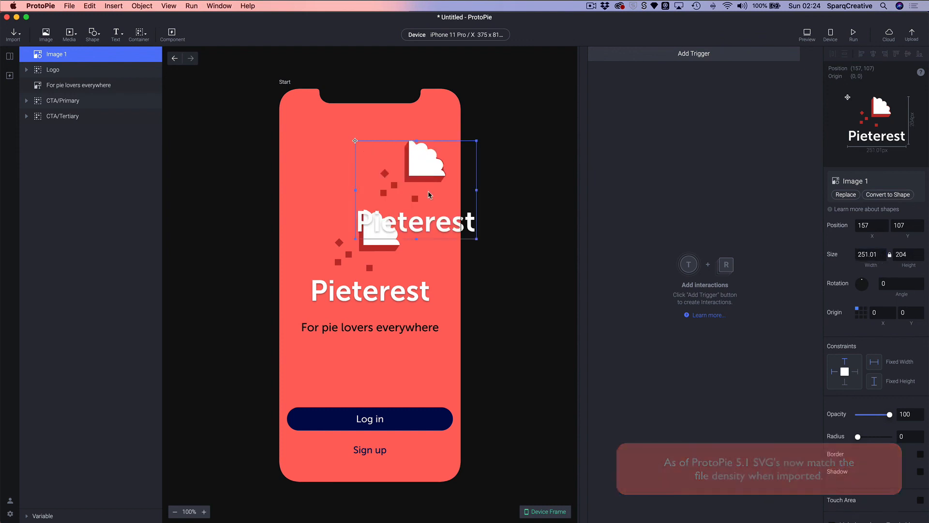
Align the enlarged SVG logo over the original Logo group at X 62, Y 250.
left_click_drag(412, 156, 380, 166)
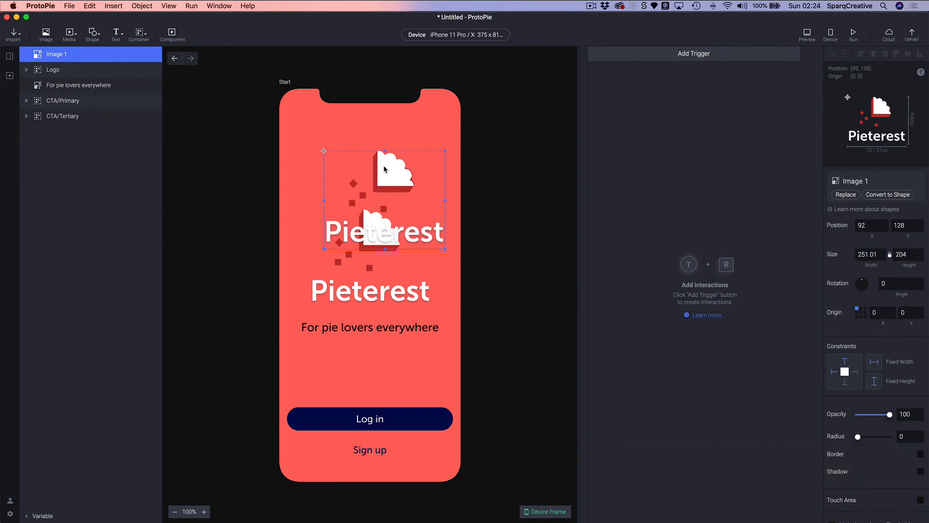
left_click_drag(371, 201, 373, 241)
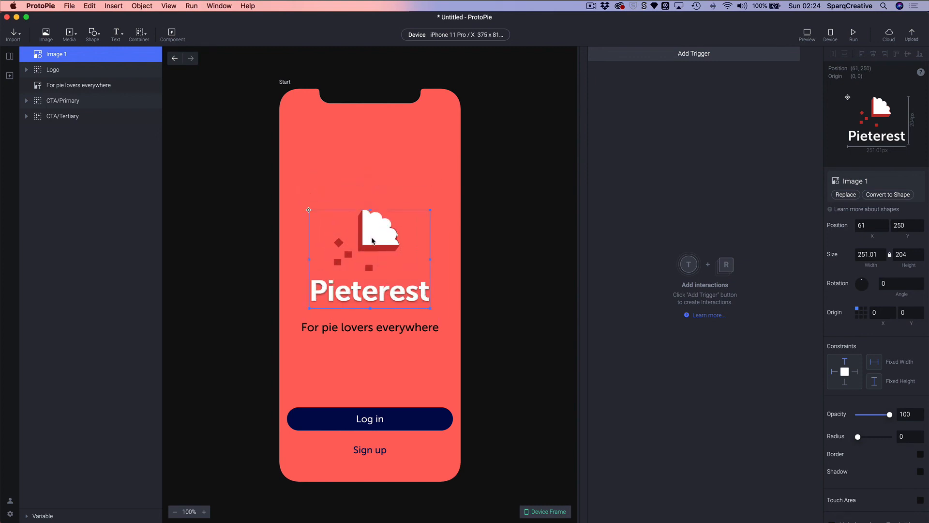
key("Right")
key("Right")
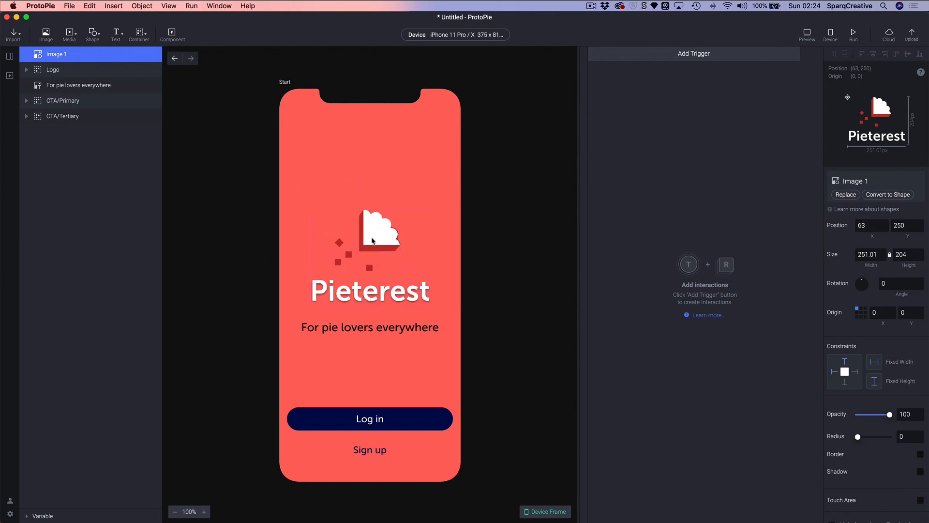
key("Left")
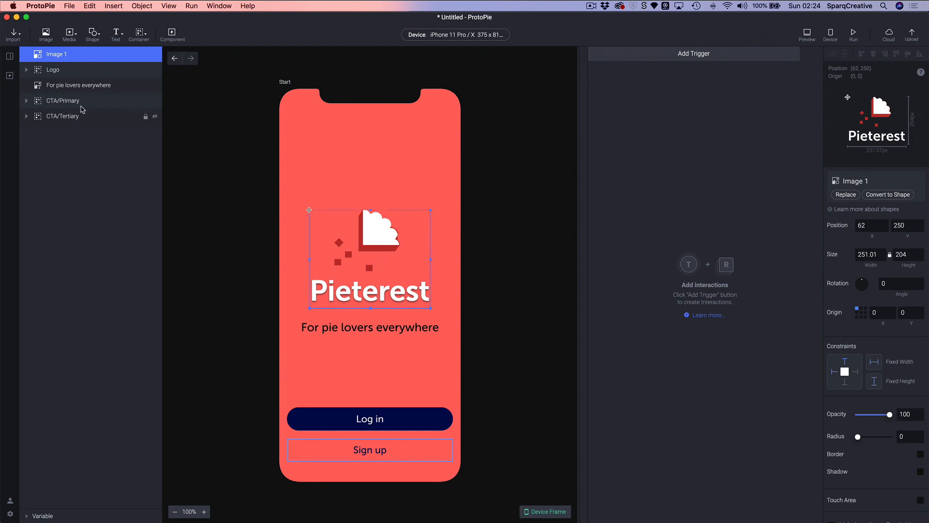
Delete the original Logo group from the Start scene and rename the Image 1 layer as Logo.
left_click(44, 72)
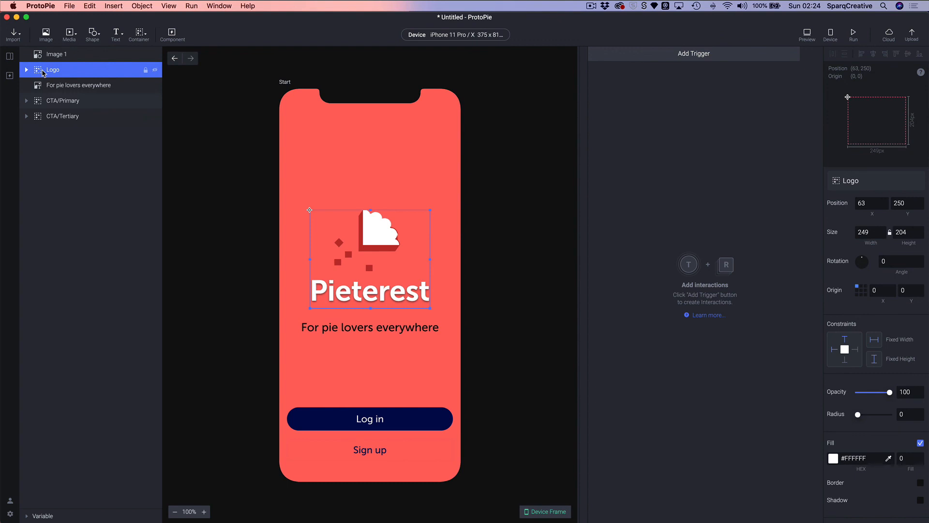
key("Delete")
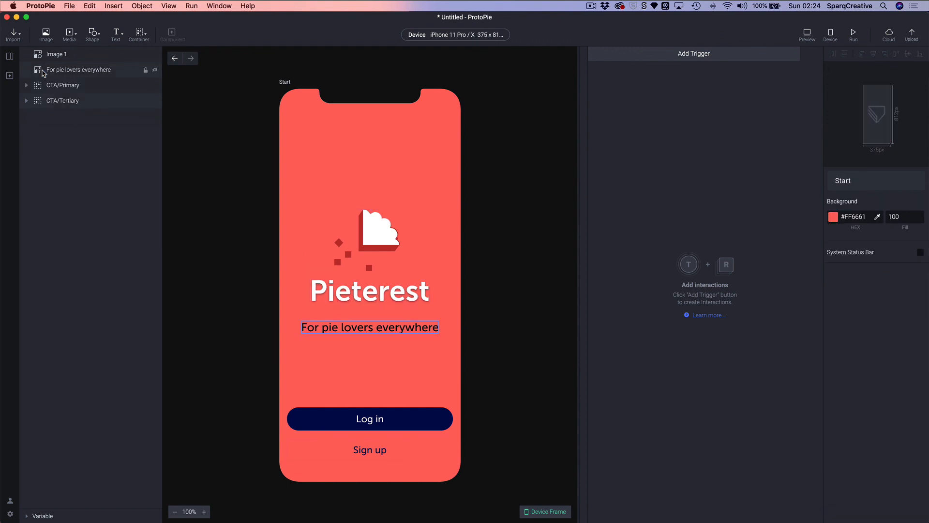
left_click(46, 57)
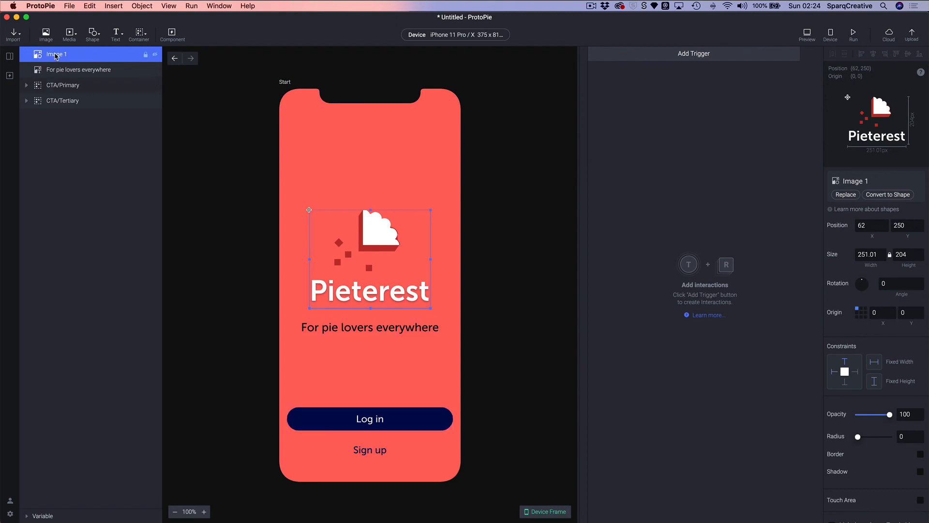
double_click(54, 56)
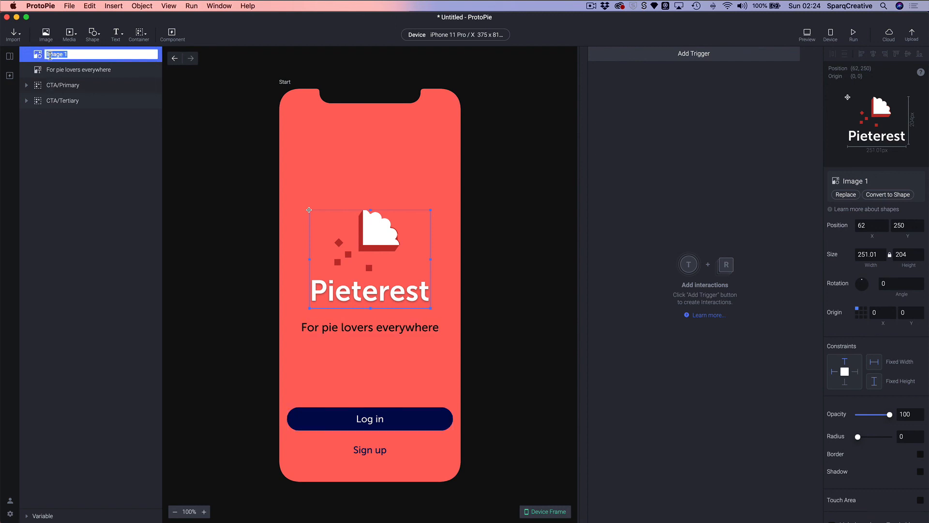
type("Logo")
key("Return")
left_click(250, 202)
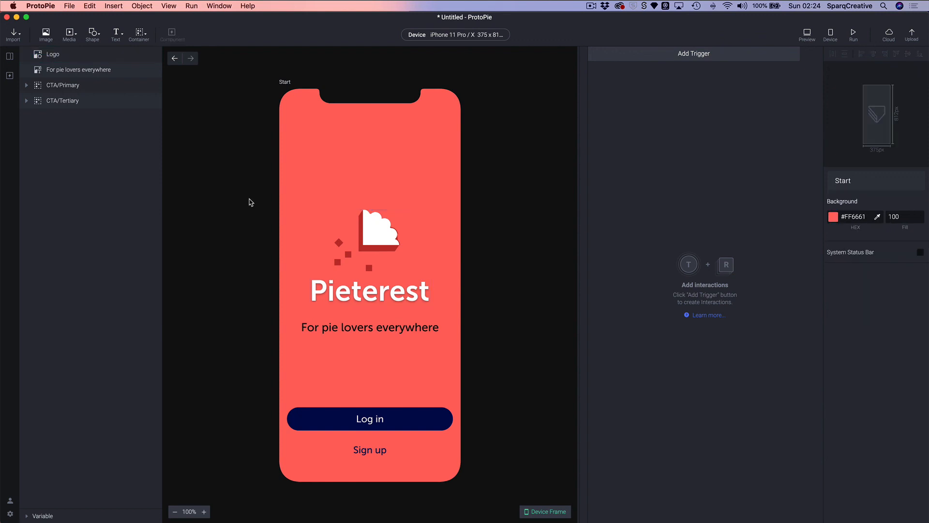